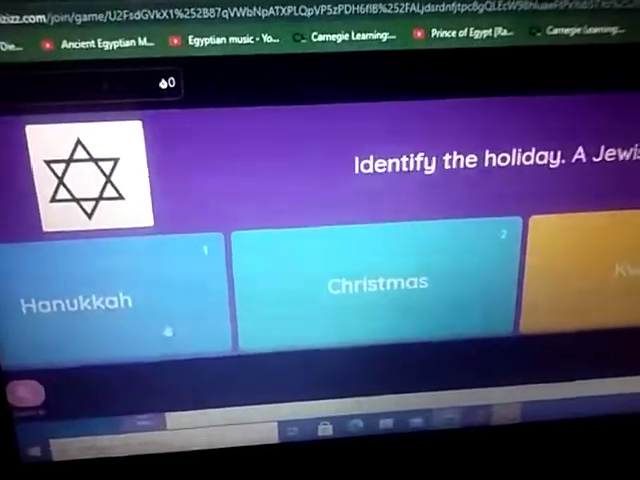
# Pick Hanukkah as the Jewish holiday answer.
pyautogui.click(150, 338)
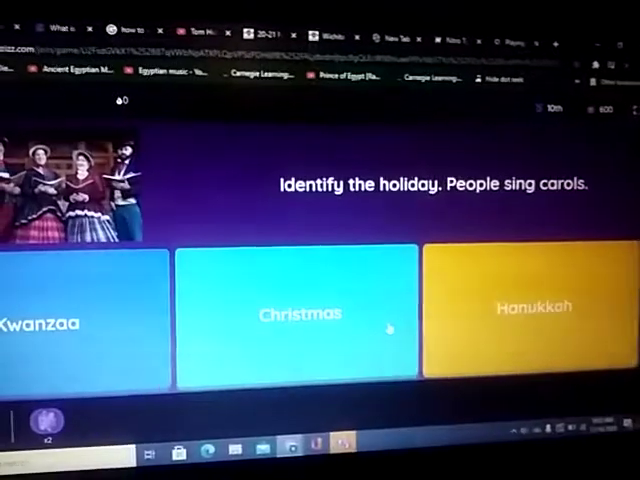
# Answer Christmas for carol singing and stockings, and Hanukkah for the candles question.
pyautogui.click(330, 350)
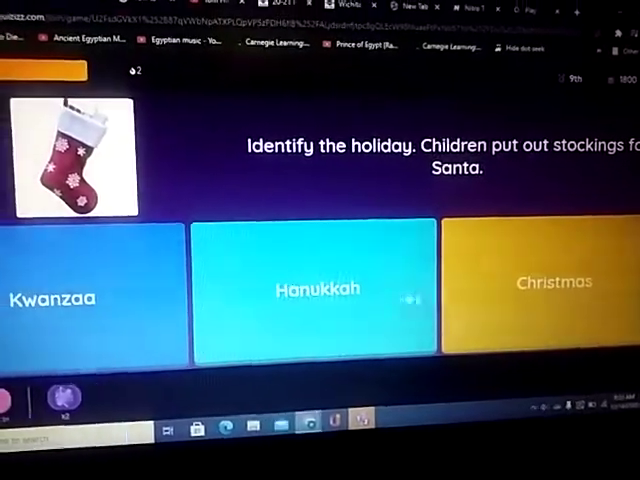
pyautogui.click(487, 297)
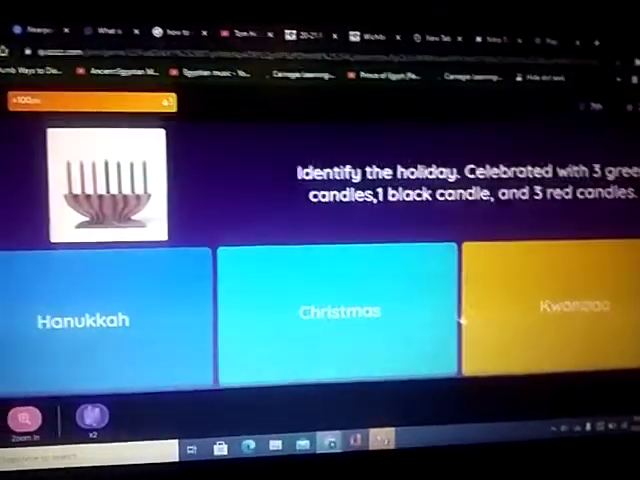
pyautogui.click(125, 318)
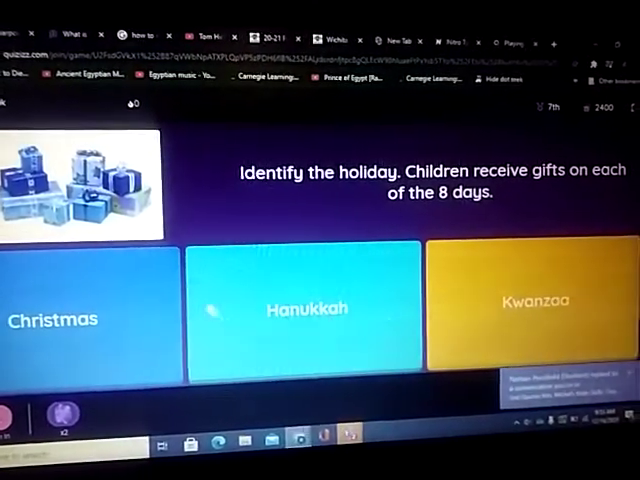
# Pick Christmas as the answer for gifts given over eight days.
pyautogui.click(113, 345)
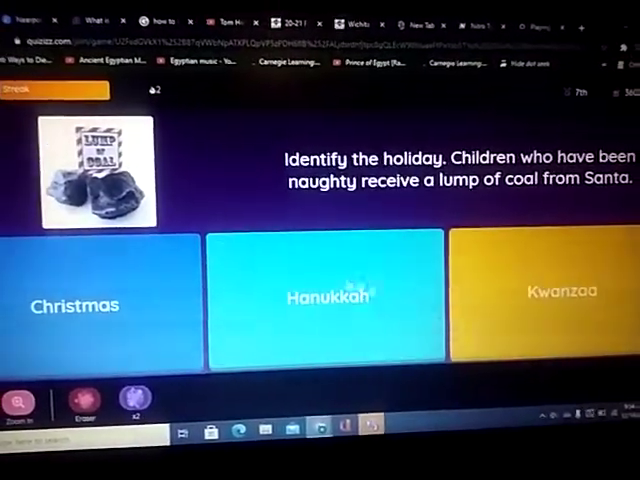
# Answer Christmas for coal and December 25th, and Hanukkah for the seven-days question.
pyautogui.click(92, 330)
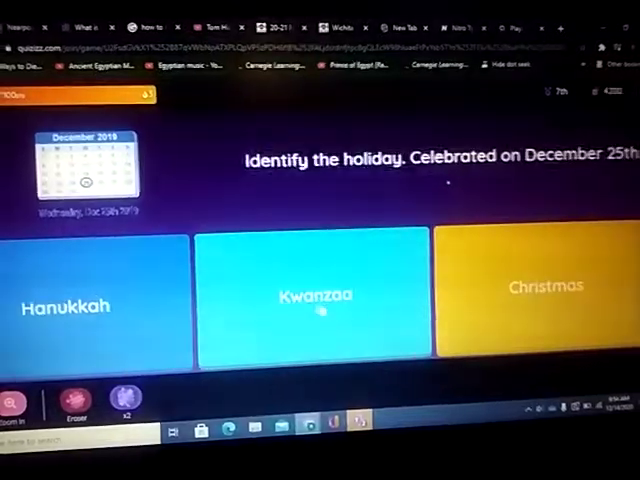
pyautogui.click(529, 326)
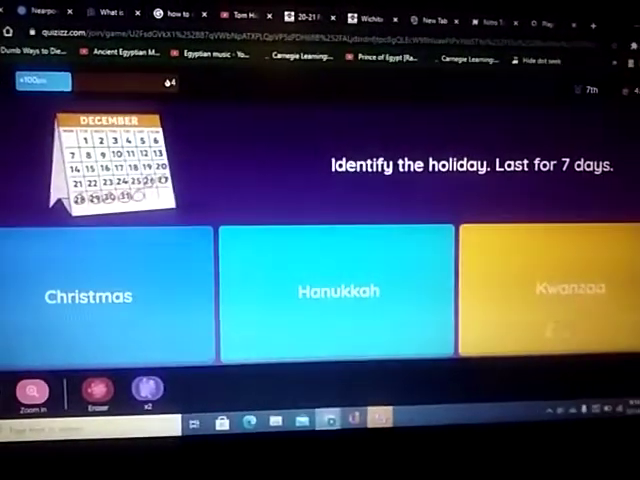
pyautogui.click(390, 291)
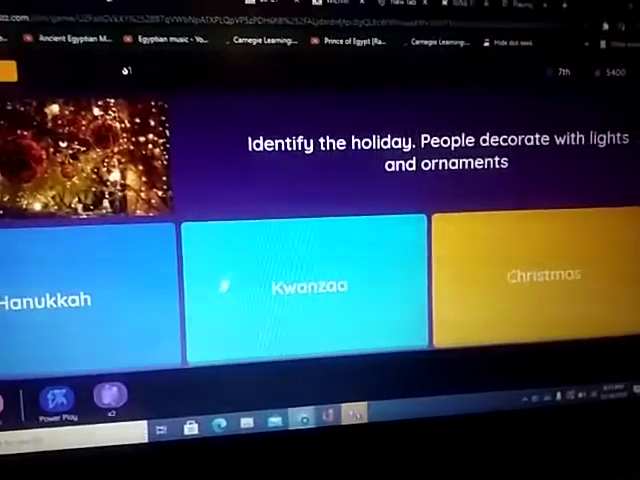
# Answer Christmas for both the lights-and-ornaments and potato latkes questions.
pyautogui.click(515, 258)
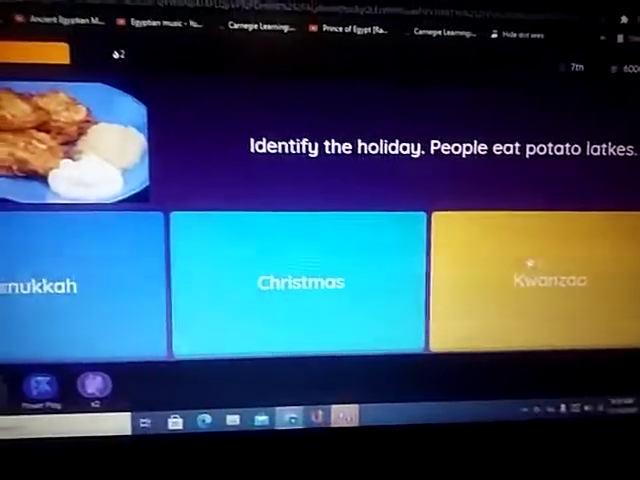
pyautogui.click(380, 303)
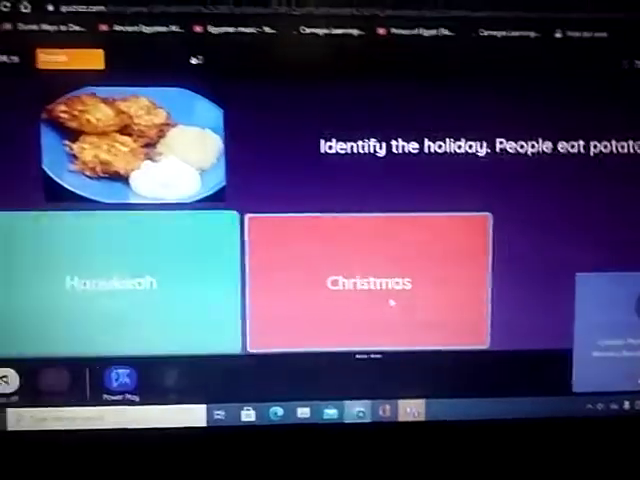
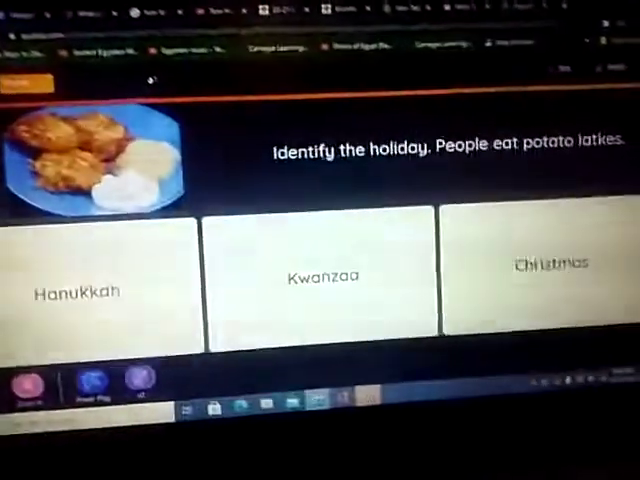
# Answer the potato latkes question with Kwanzaa, revealing Hanukkah as correct and a 5th-place ranking.
pyautogui.click(326, 300)
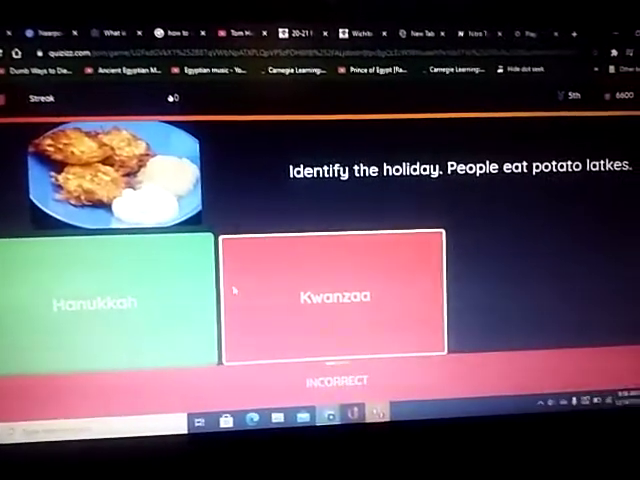